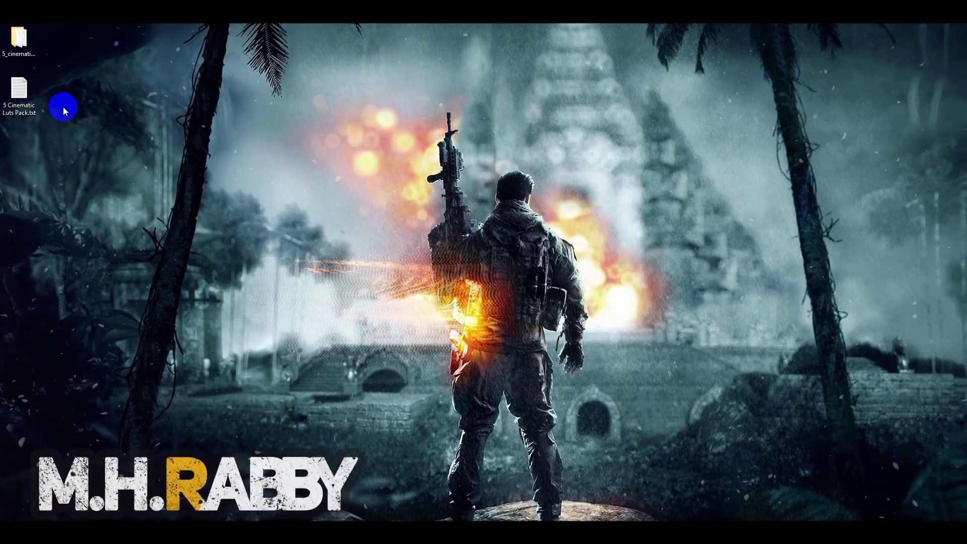
Open the 5 Cinematic Luts Pack.txt notes and select the download link
double_click(19, 93)
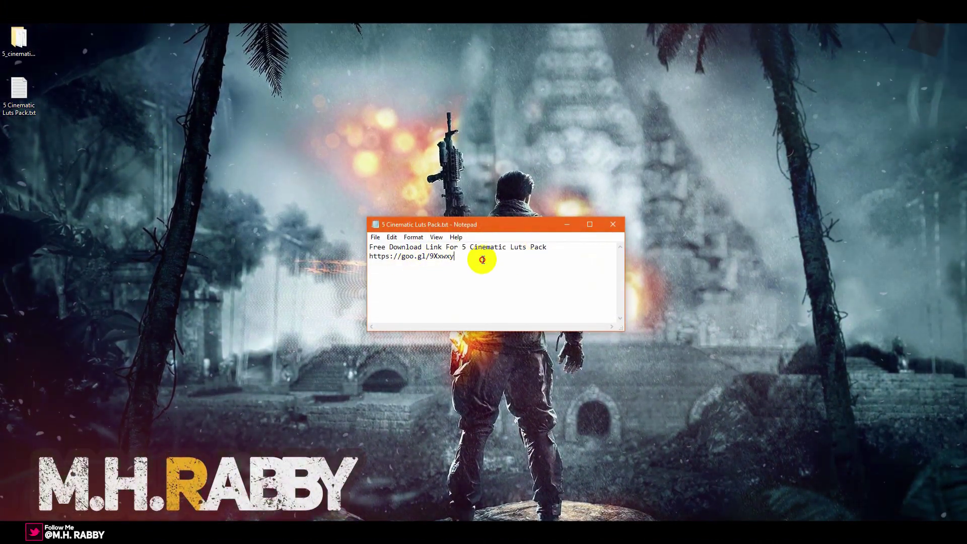
left_click_drag(482, 259, 368, 258)
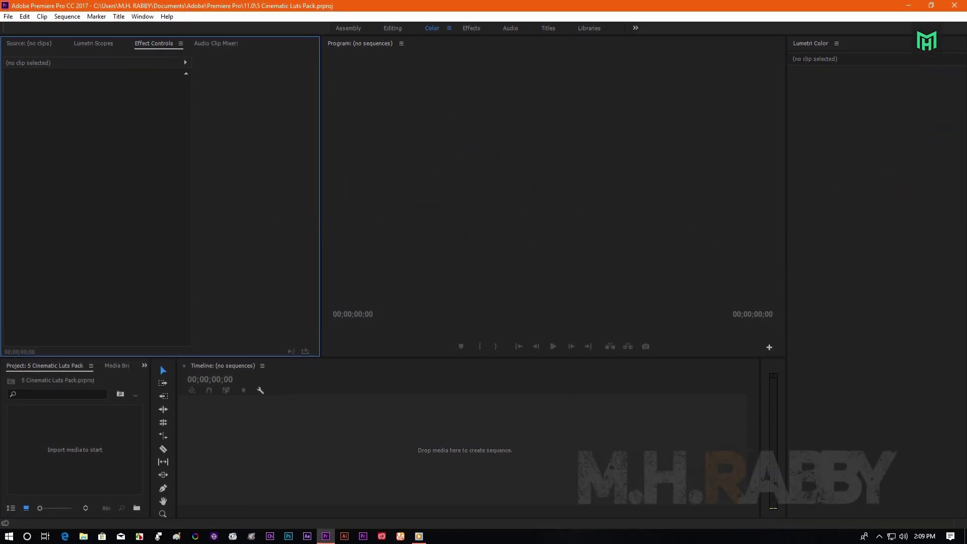
Import stock footage mh.mp4 and build the stock footage mh sequence from it
left_click_drag(966, 395, 86, 452)
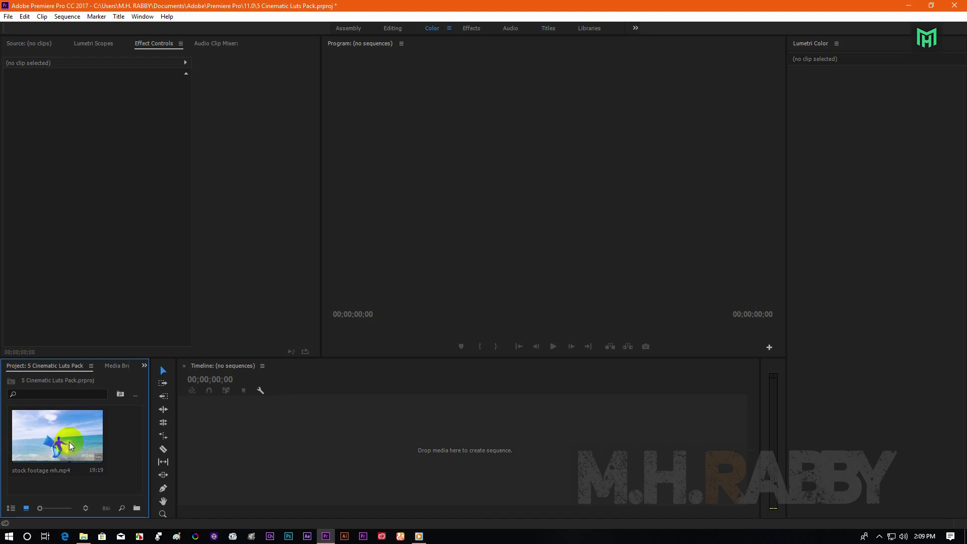
left_click_drag(53, 430, 472, 457)
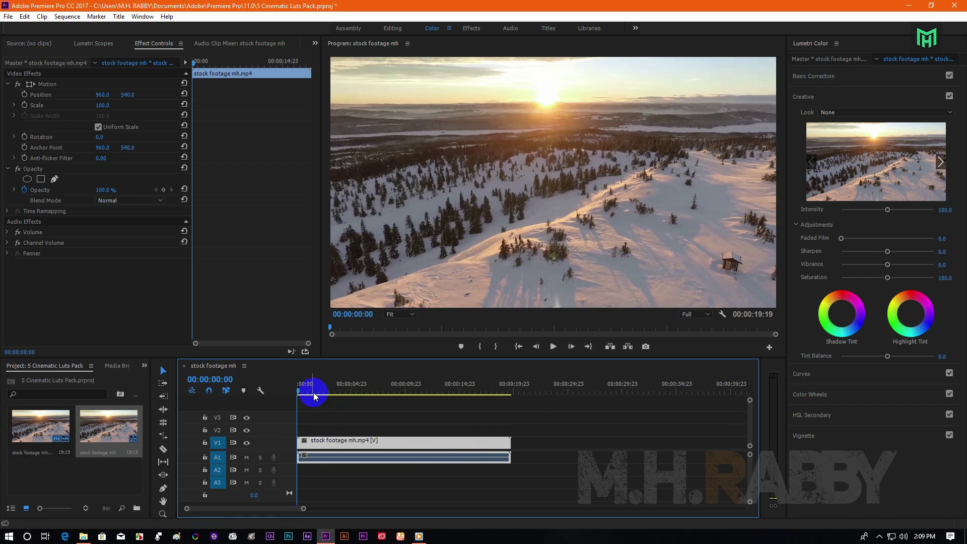
Play the stock footage mh sequence and scrub to a beach shot
key("space")
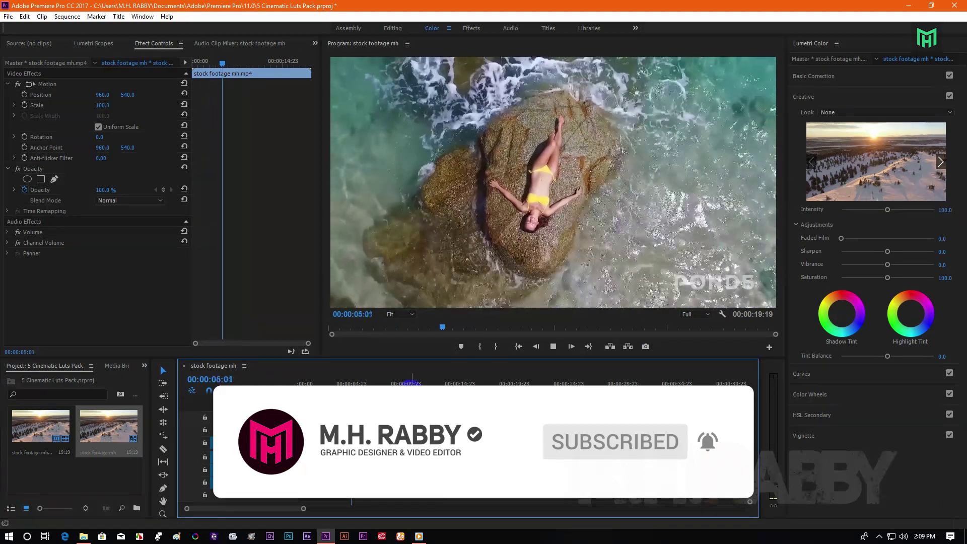
left_click_drag(410, 400, 382, 395)
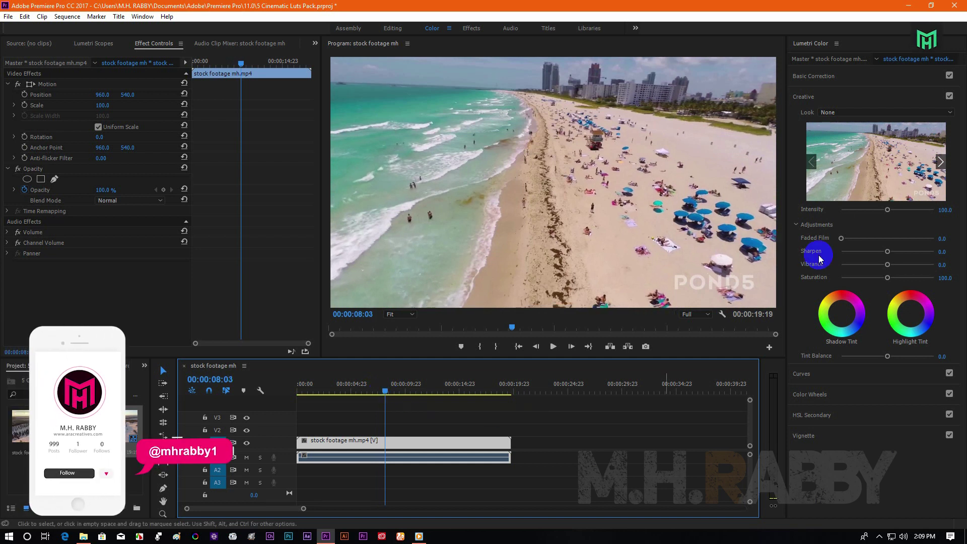
Load 3.cube from disk as the Lumetri Creative Look on the stock footage clip
left_click(807, 44)
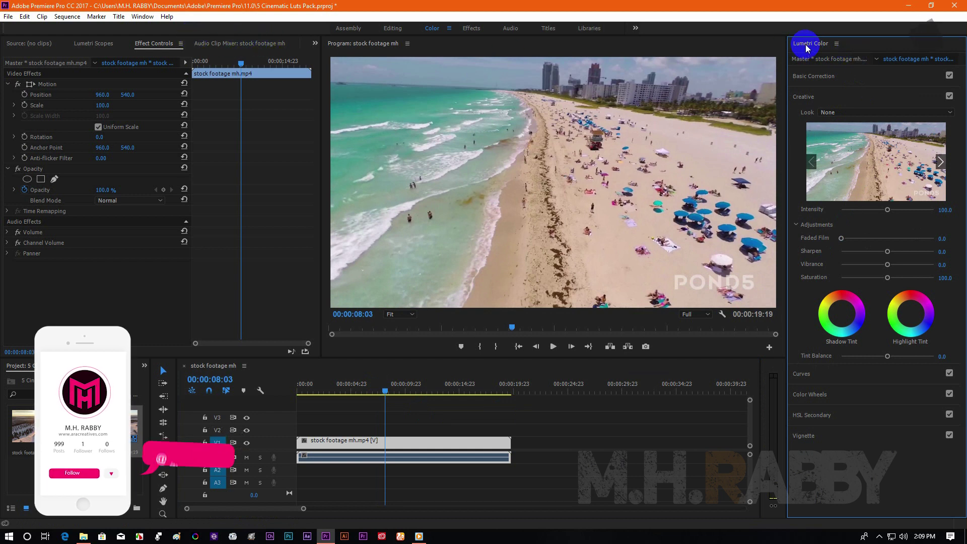
left_click(142, 17)
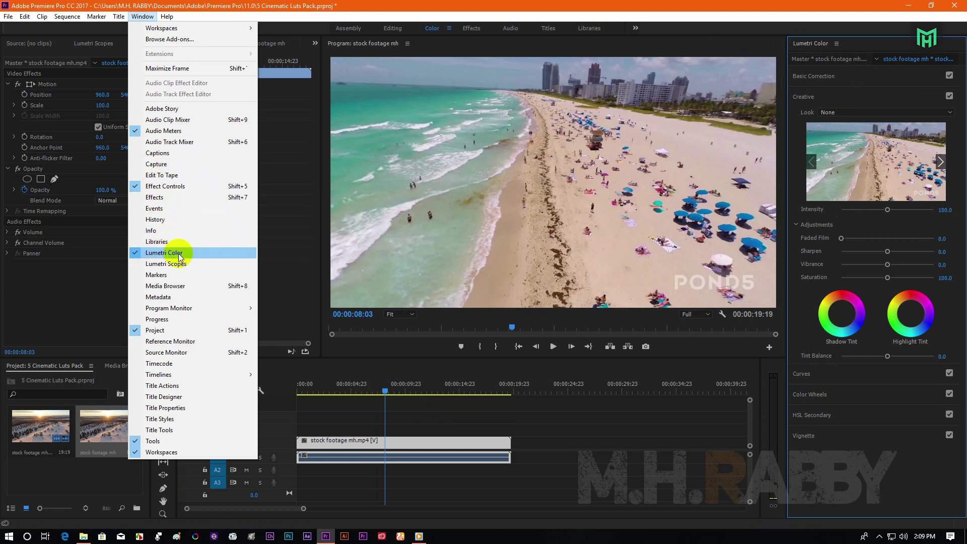
left_click(178, 252)
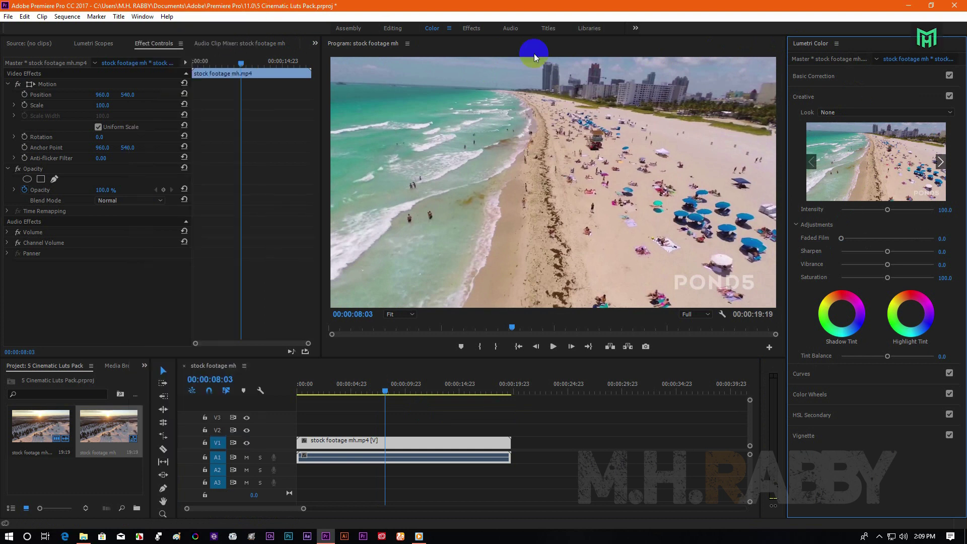
left_click(850, 110)
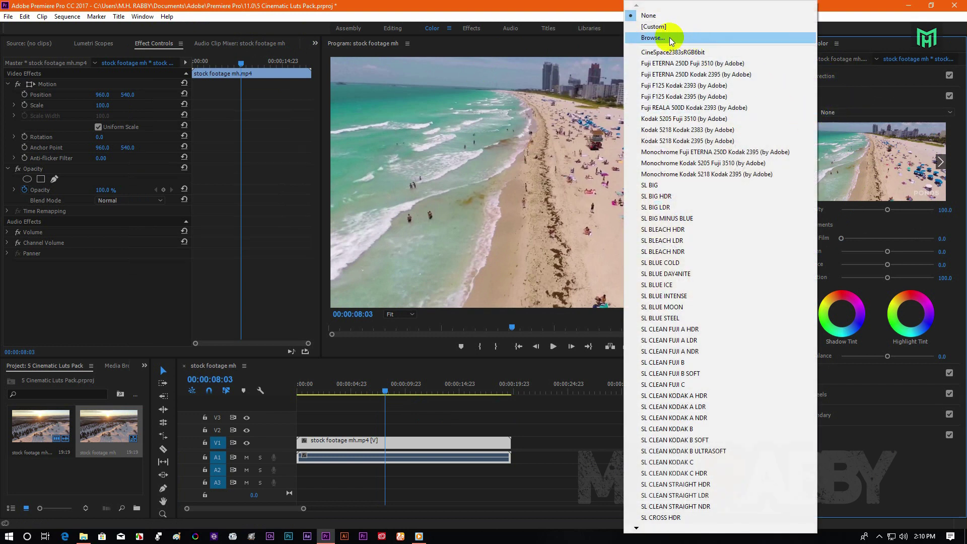
left_click(652, 38)
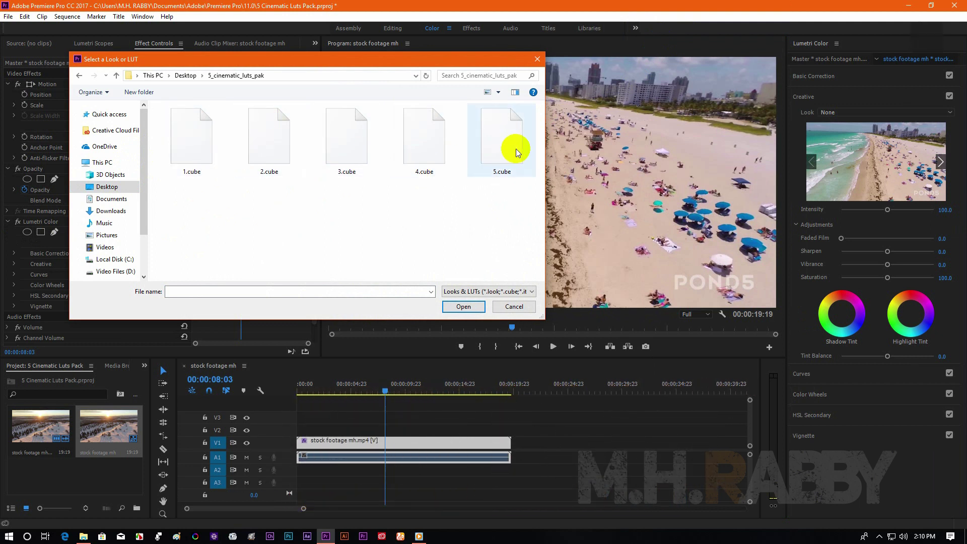
left_click(355, 148)
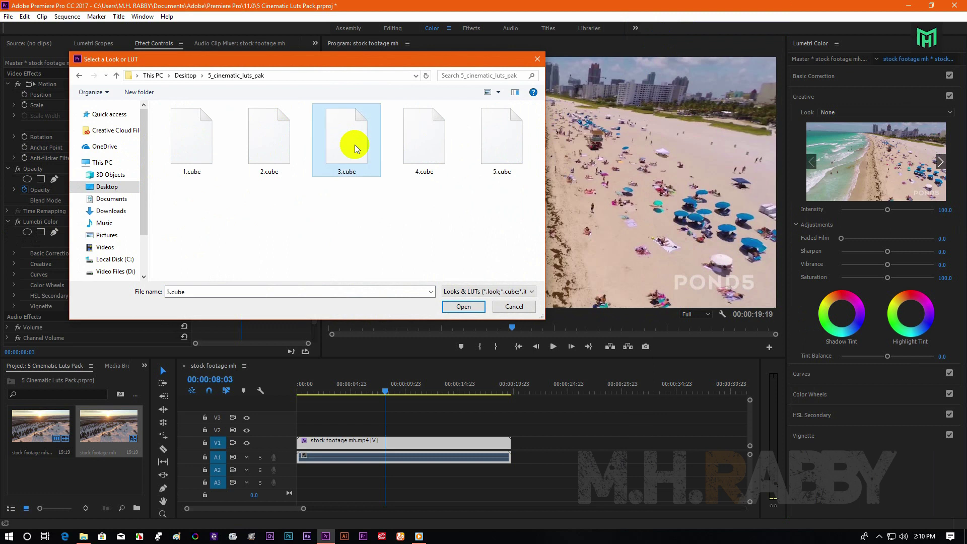
left_click(448, 307)
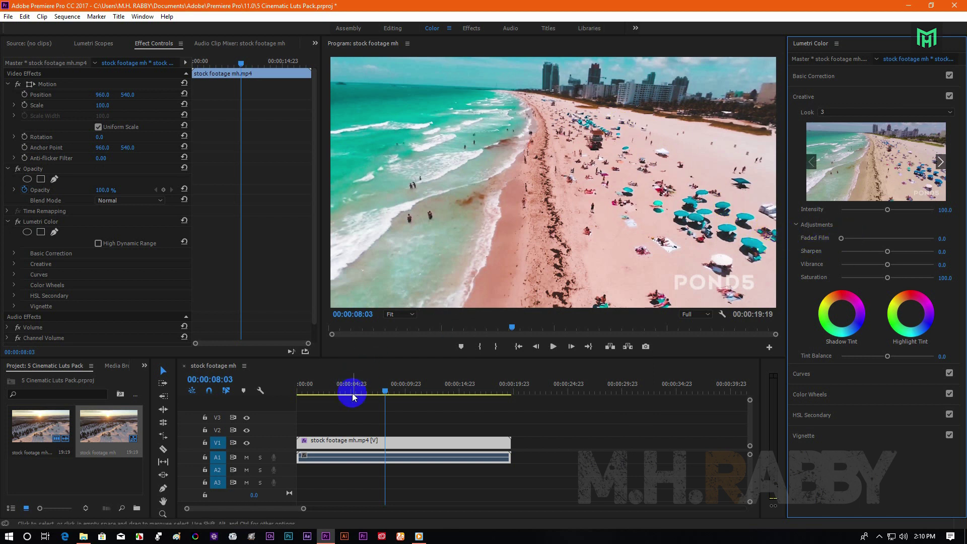
Toggle the Lumetri grade repeatedly to compare the 3.cube look before and after
scroll(227, 143, "down", 1)
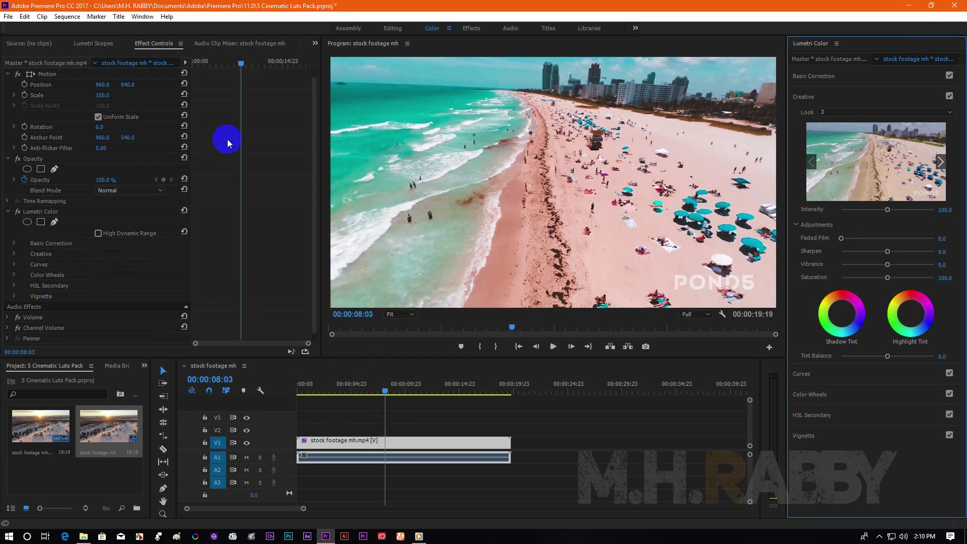
left_click(18, 212)
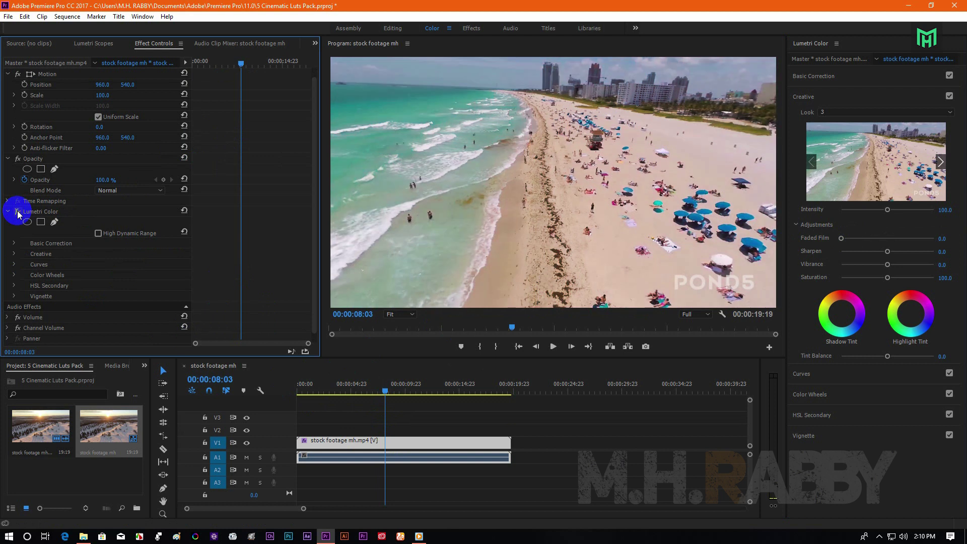
left_click(18, 212)
left_click(19, 212)
left_click(18, 212)
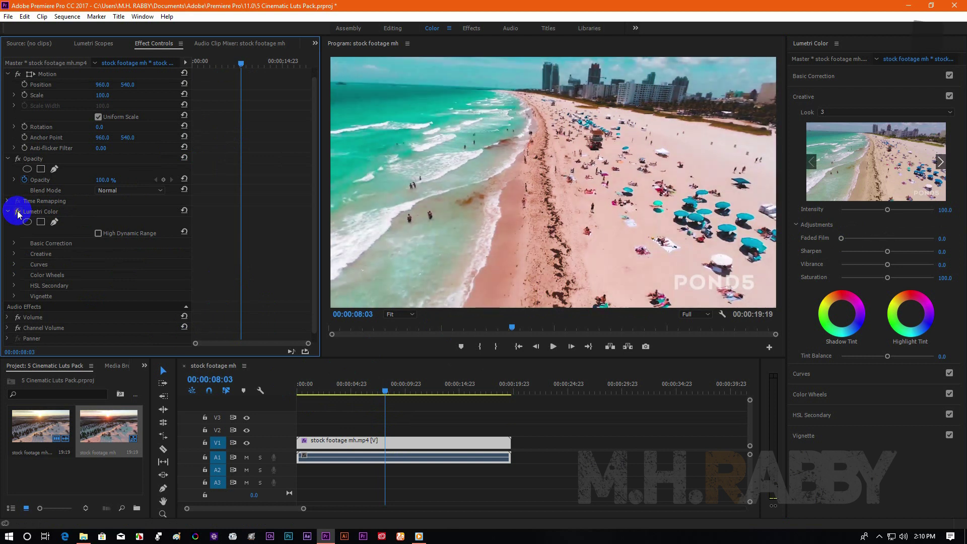
left_click(18, 212)
left_click(18, 212)
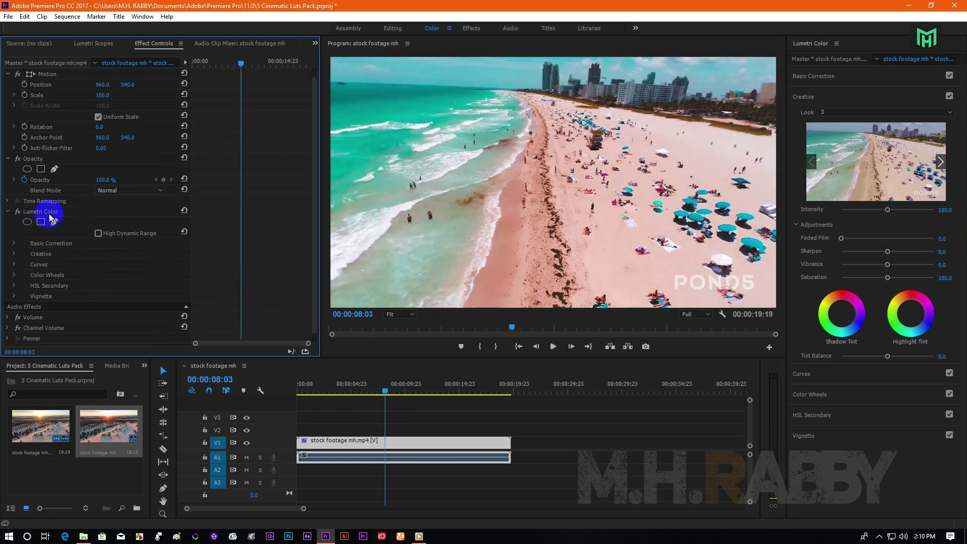
Try look intensities on the forest shot at 00:00:09:11, settling on 105.4
left_click_drag(887, 209, 867, 216)
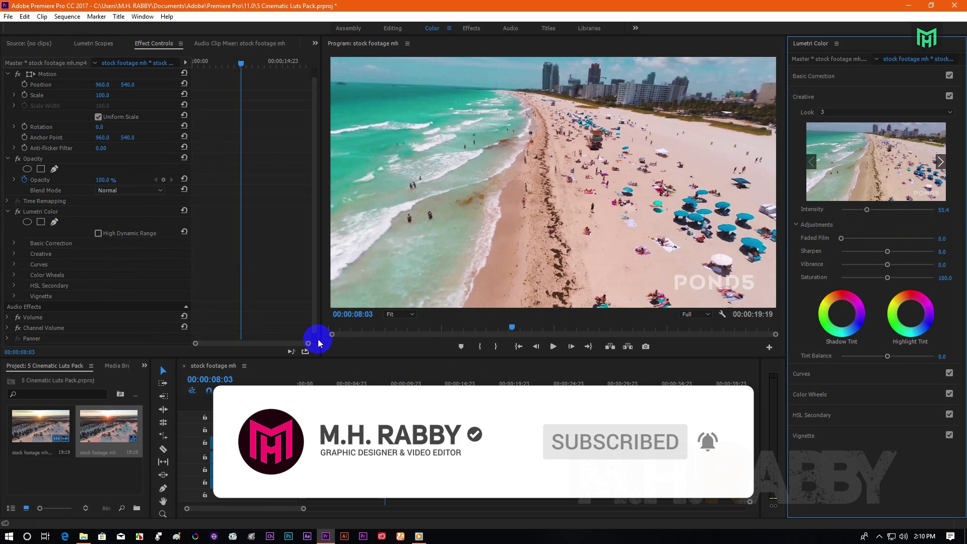
left_click(400, 392)
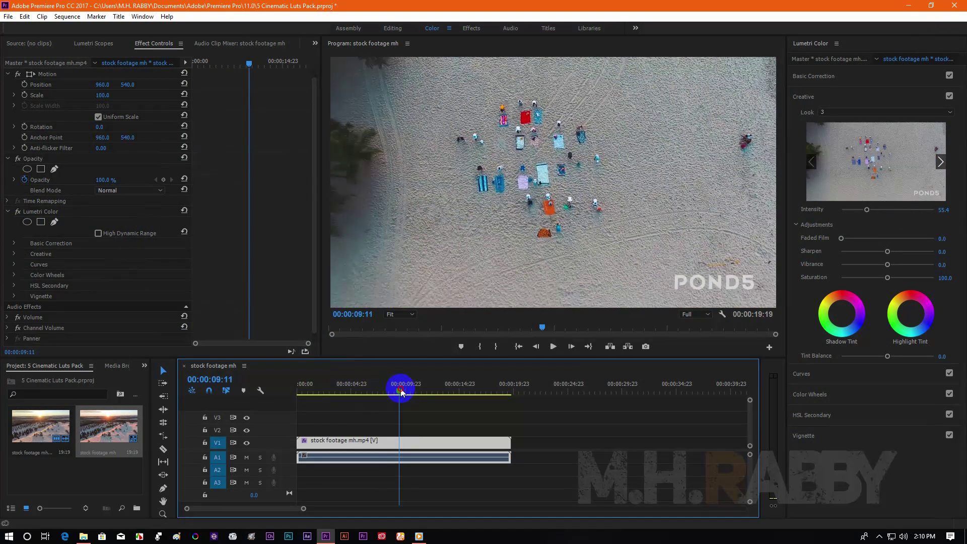
left_click(18, 213)
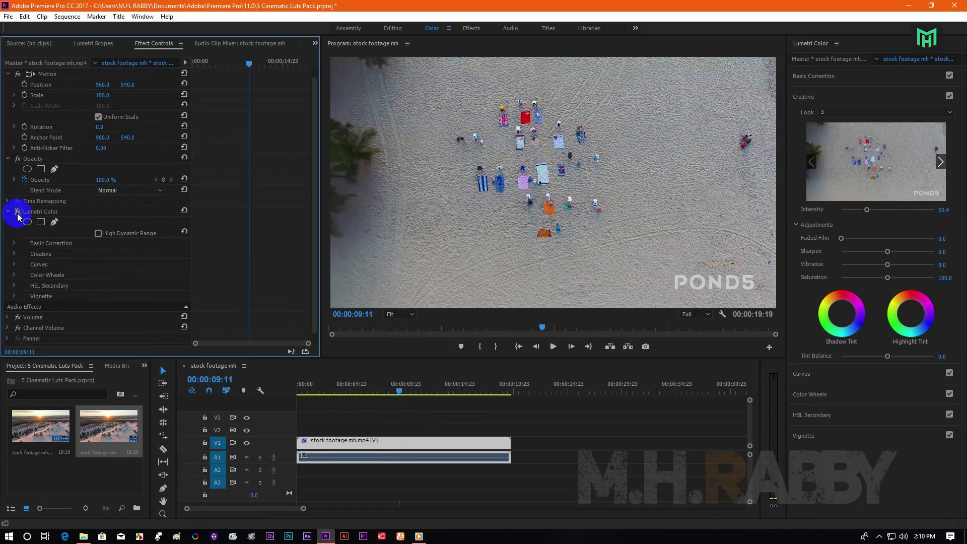
left_click(17, 214)
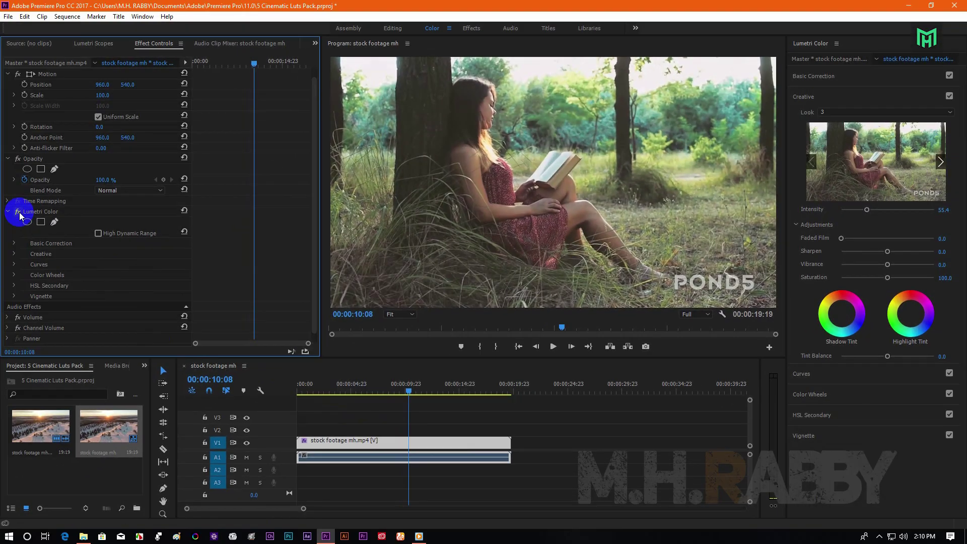
left_click(19, 214)
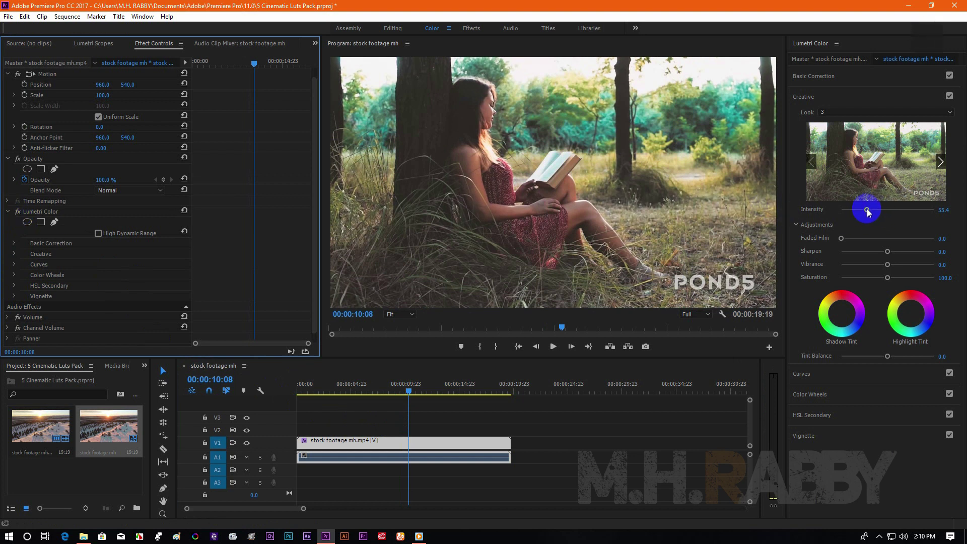
left_click_drag(867, 211, 894, 215)
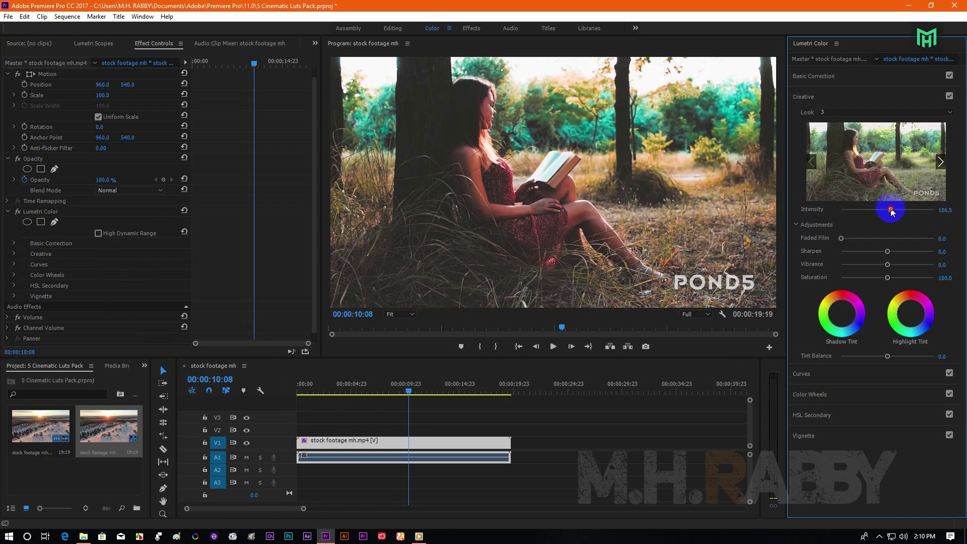
left_click_drag(890, 211, 889, 210)
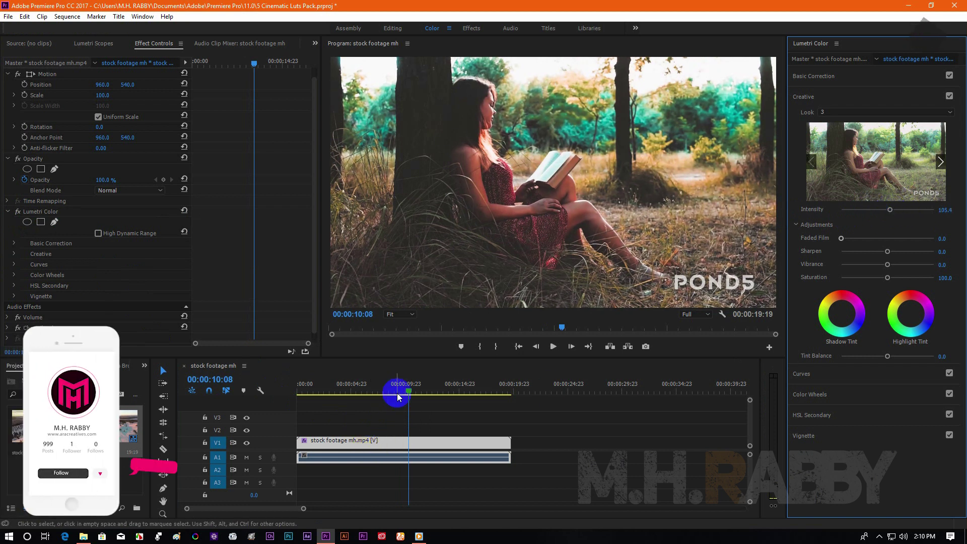
Weaken the look intensity to 68.5 on the hammock shot and locate the 00:00:15:00 cut point
left_click_drag(406, 388, 439, 396)
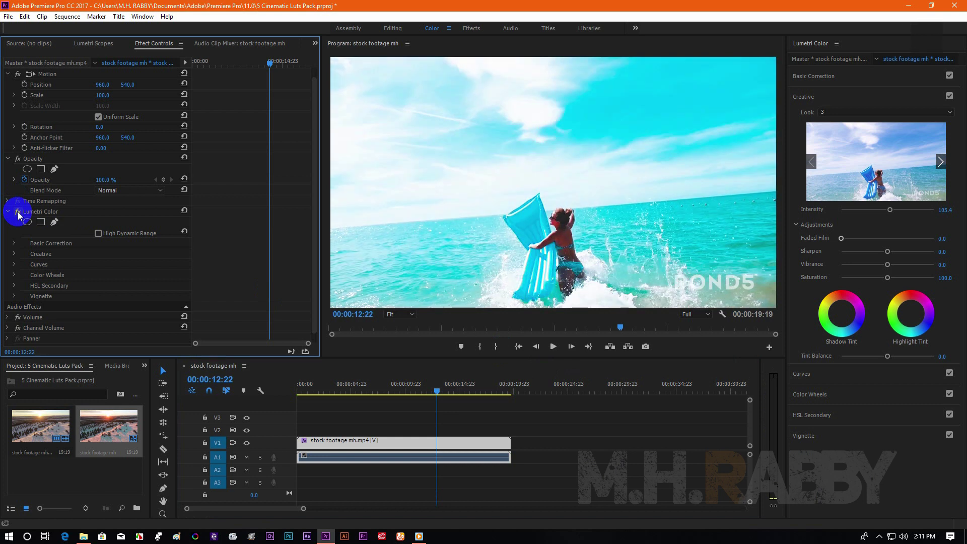
left_click_drag(434, 391, 468, 391)
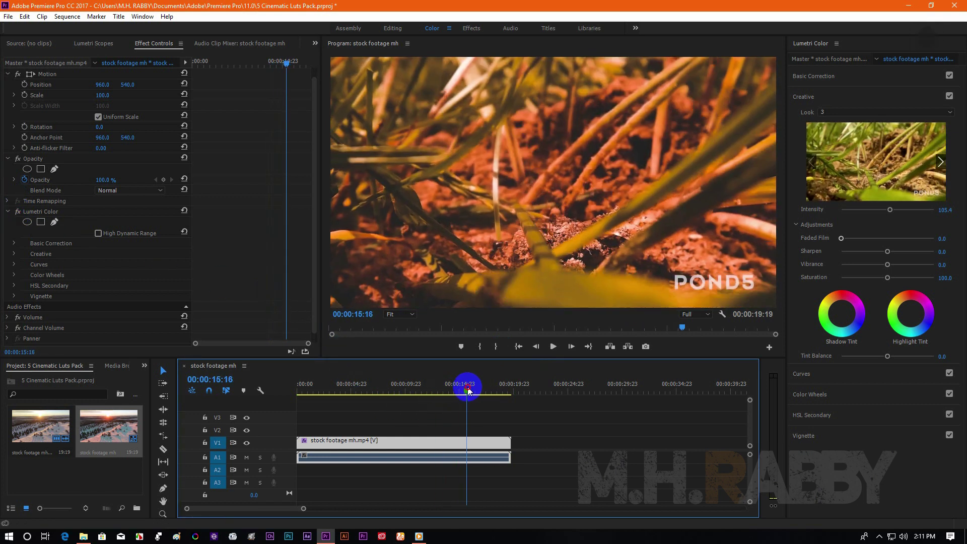
left_click_drag(890, 217, 873, 215)
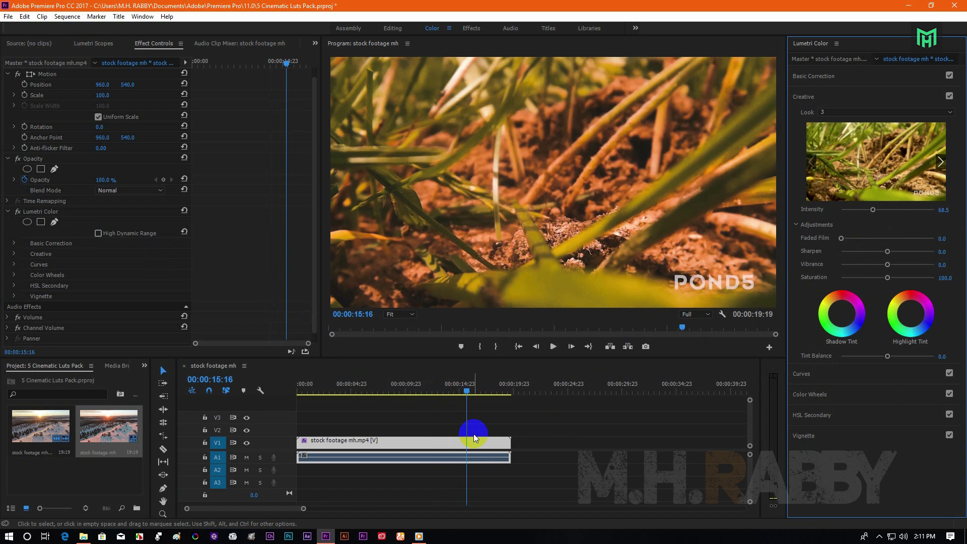
left_click(464, 391)
left_click_drag(464, 392, 459, 395)
Cut the clip at 00:00:15:00 and lower the second clip's look intensity to 40.2
left_click(460, 442)
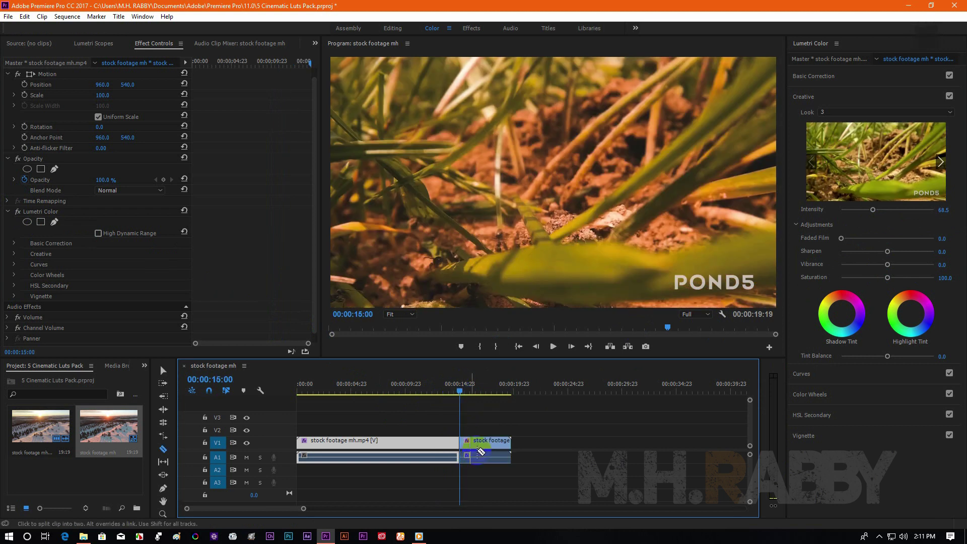
key("v")
left_click(482, 443)
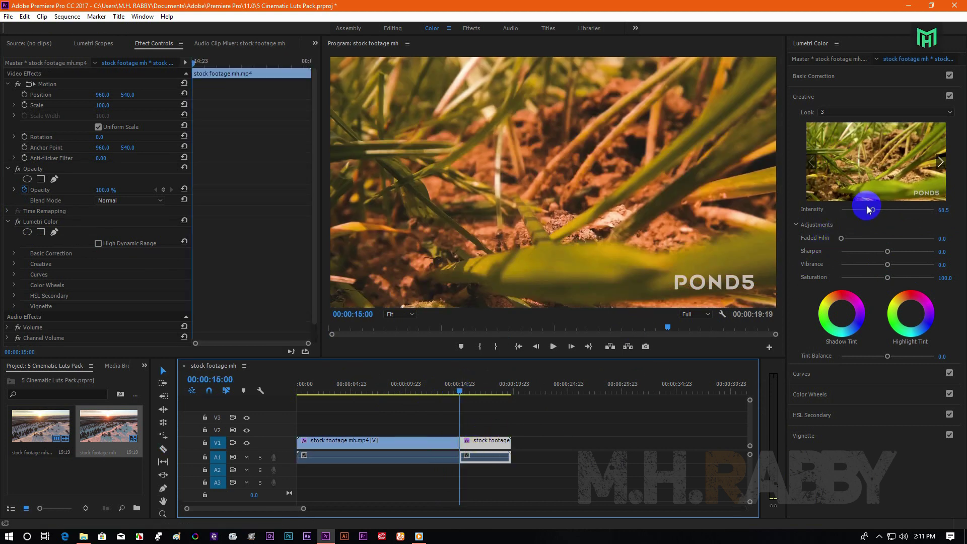
left_click_drag(872, 210, 861, 210)
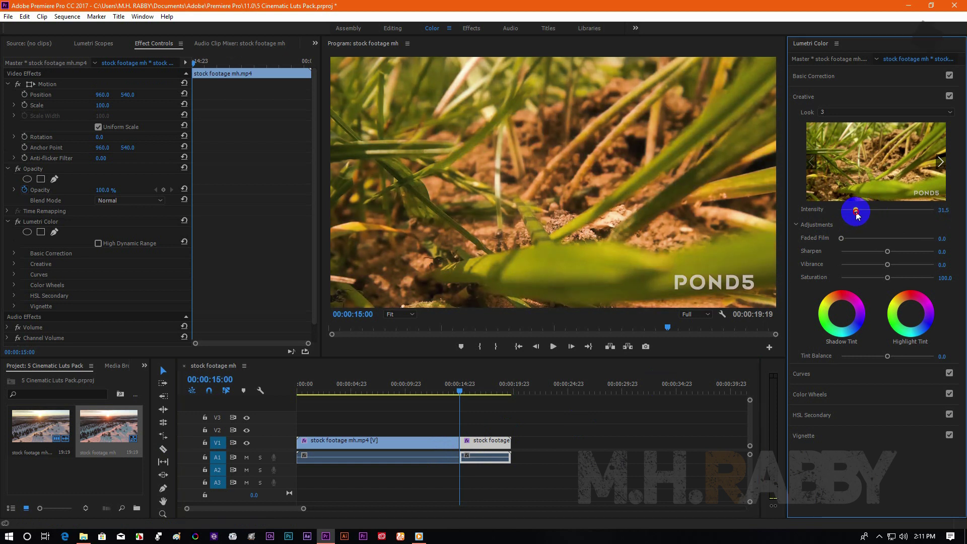
Raise the first clip's look intensity to 88.0 on its beach shot
mouse_move(437, 392)
left_mouse_down()
mouse_move(409, 391)
mouse_move(425, 391)
left_mouse_up()
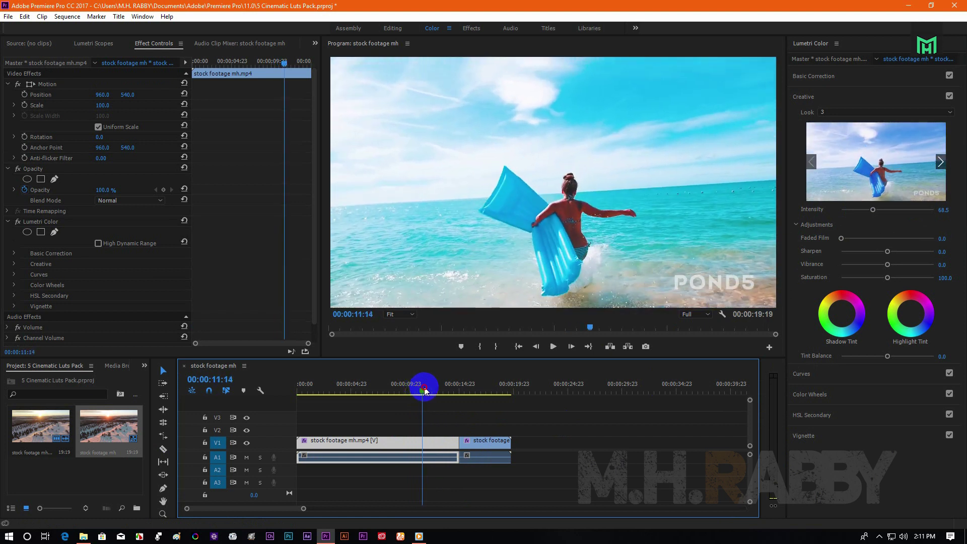
left_click_drag(872, 210, 882, 211)
left_click_drag(398, 391, 336, 395)
Compare the first clip's grade on and off, play it back, and move to the tractor shot
left_click(53, 215)
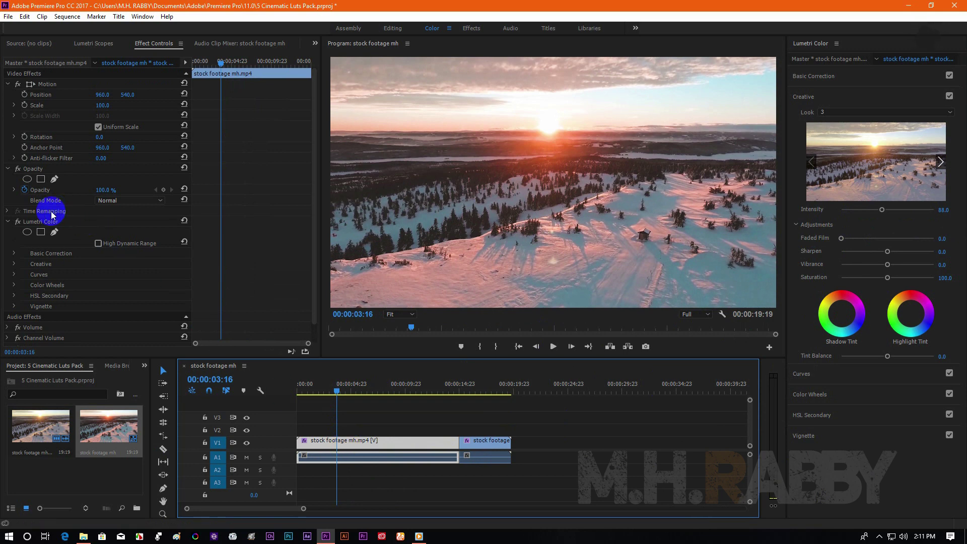
left_click(18, 222)
left_click(19, 222)
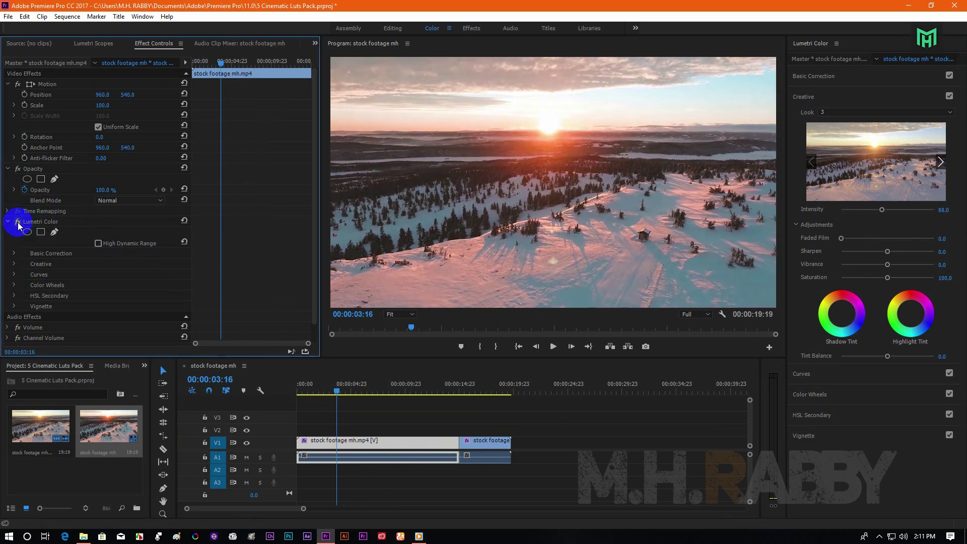
left_click(339, 421)
key("space")
left_click(384, 470)
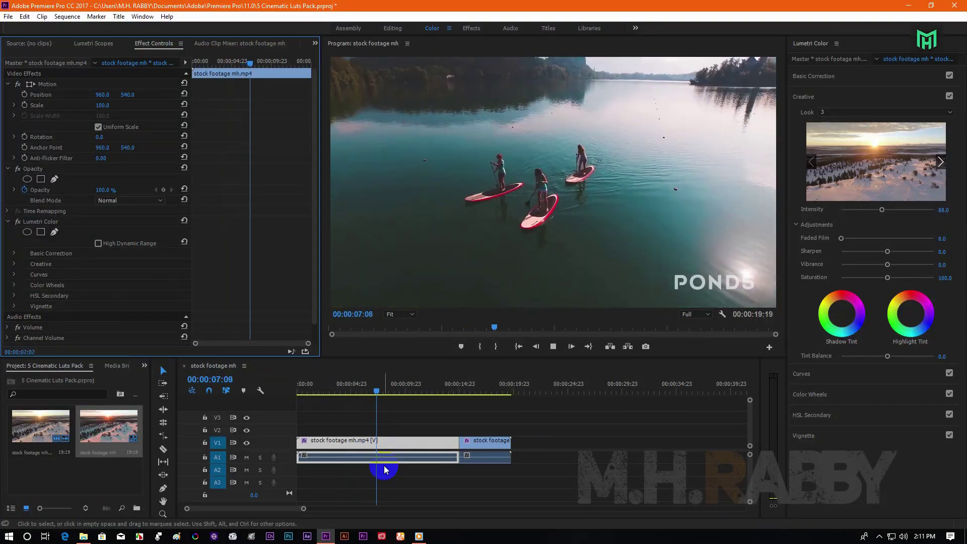
left_click_drag(402, 388, 492, 387)
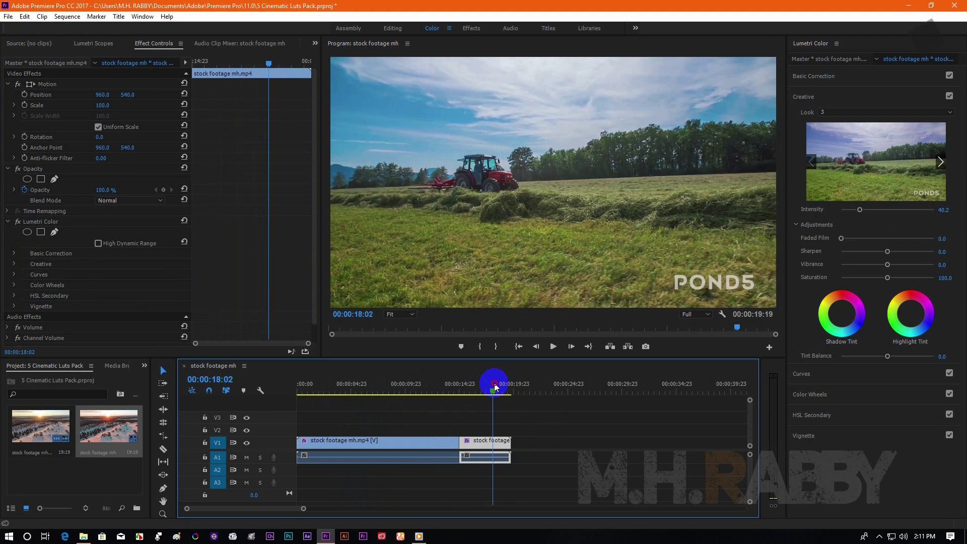
Load the 5.cube LUT as the second clip's Creative Look
left_click(889, 114)
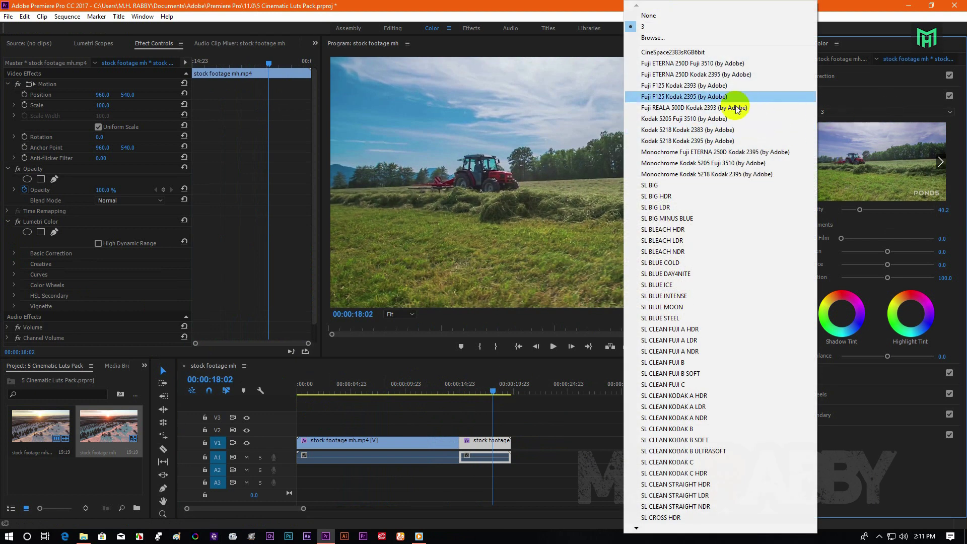
left_click(659, 38)
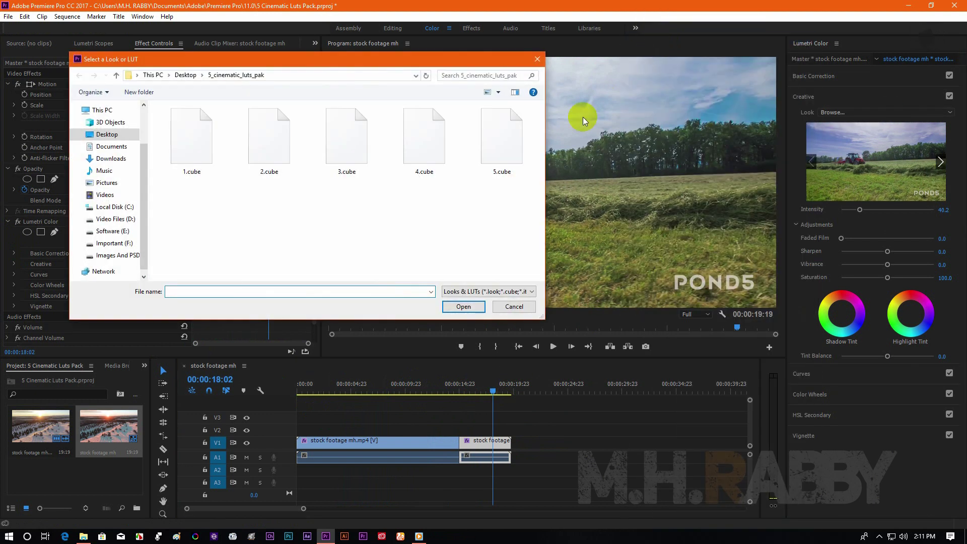
key("Escape")
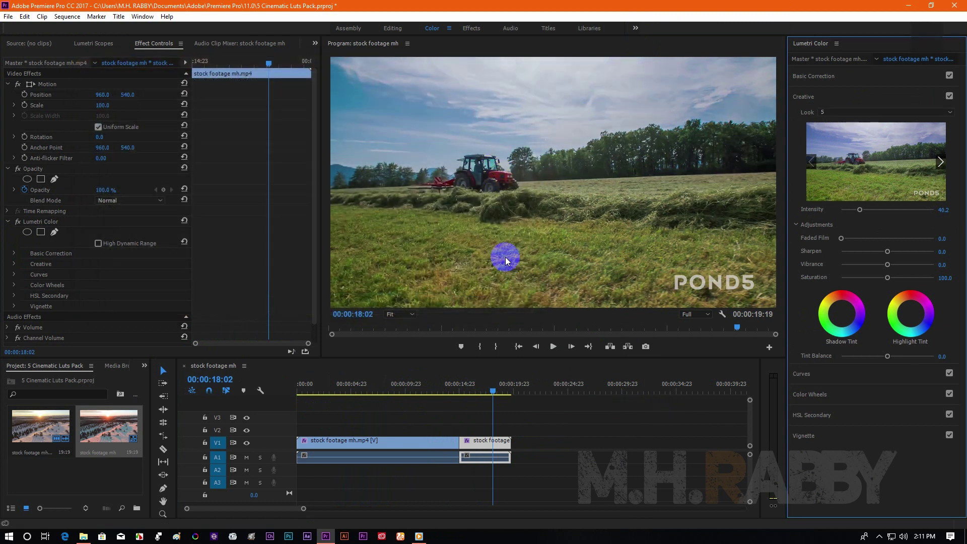
Raise the second clip's 5.cube look intensity to 87.0 on the grasshopper shot
left_click(502, 443)
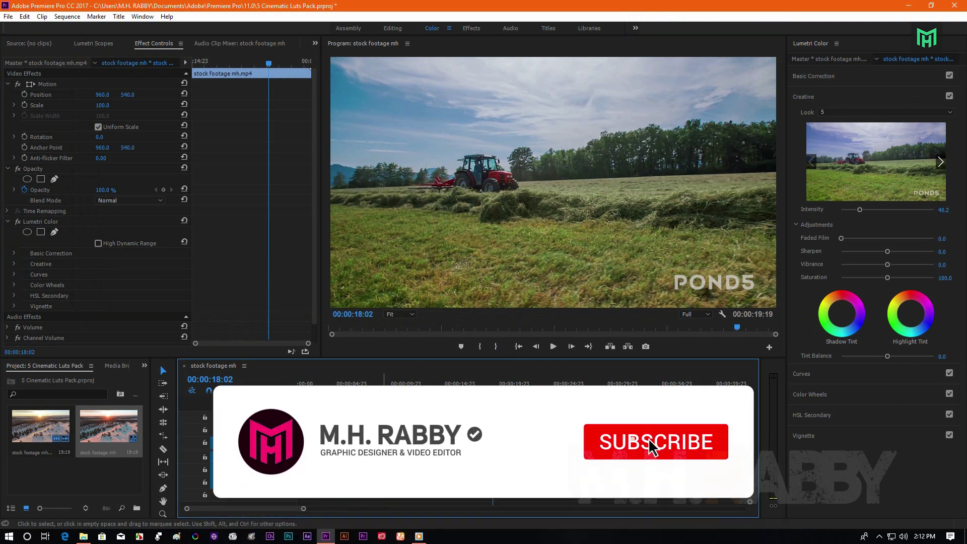
left_click(69, 338)
left_click(12, 230)
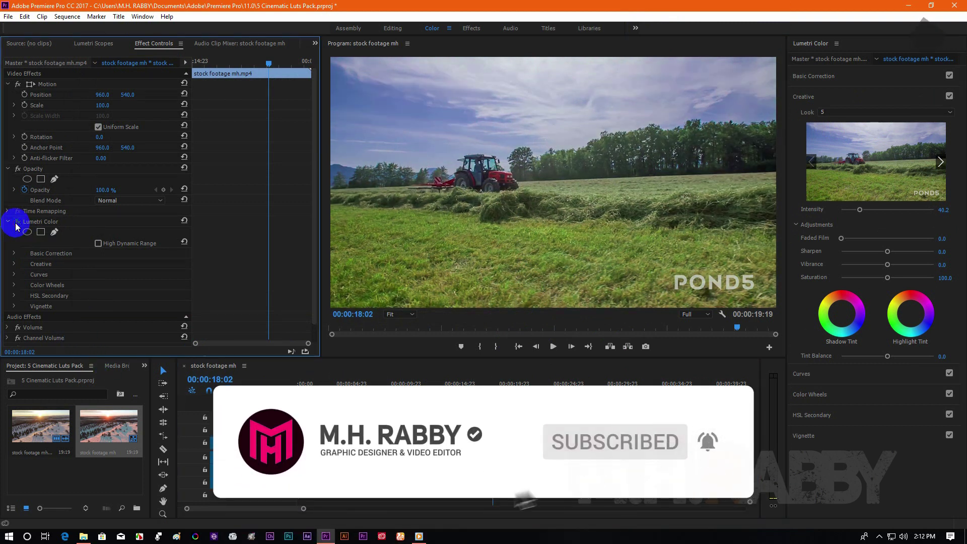
left_click(489, 392)
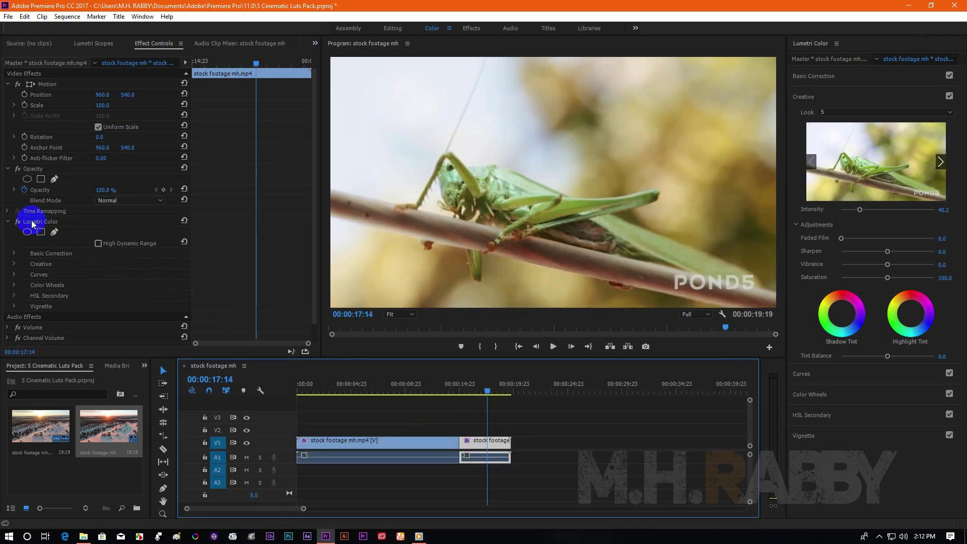
left_click(18, 222)
left_click(18, 222)
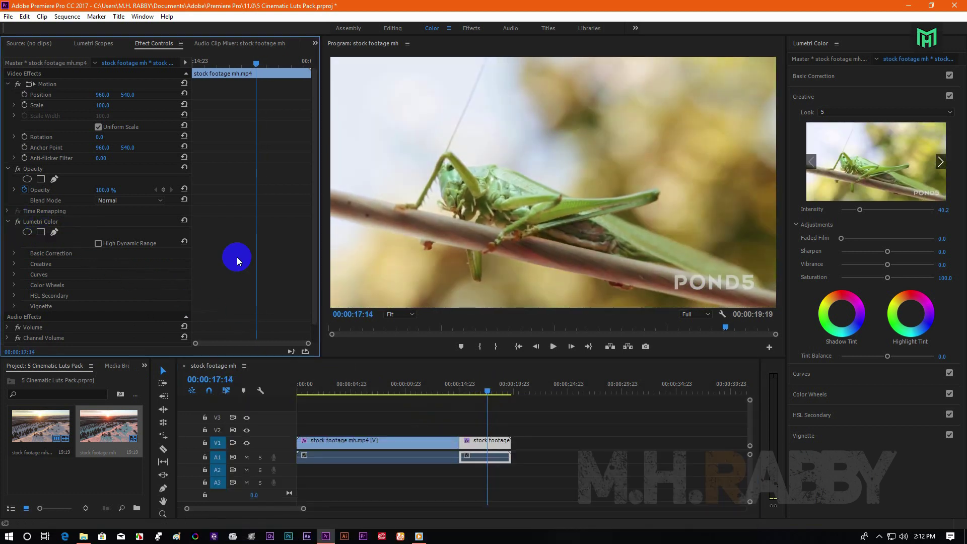
left_click_drag(860, 211, 873, 212)
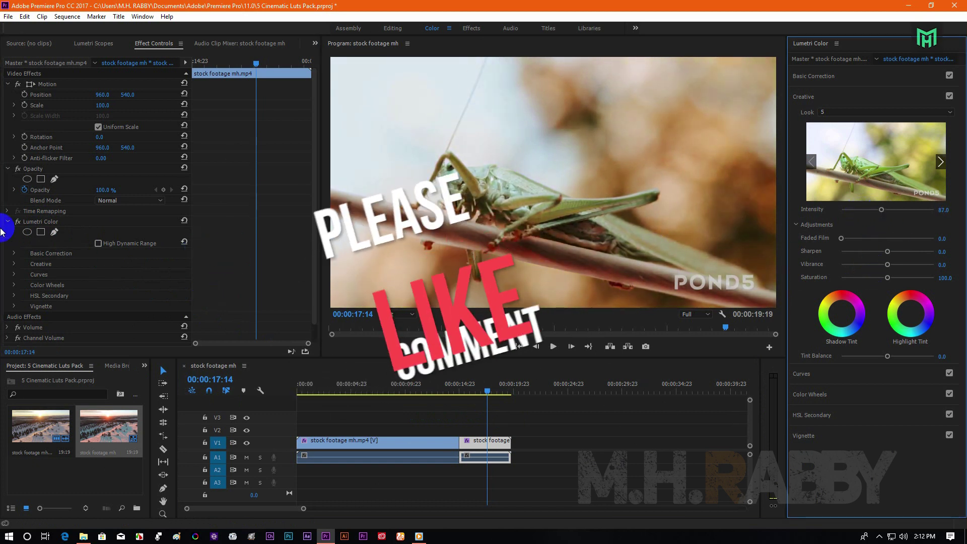
Compare graded and ungraded footage on the tractor and walking feet shots
left_click(18, 222)
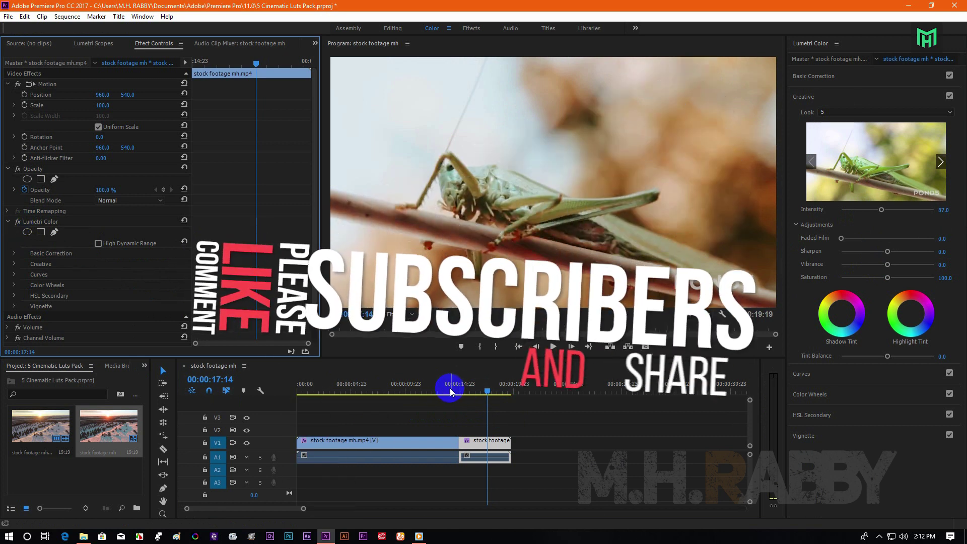
left_click(494, 390)
left_click_drag(493, 390, 495, 391)
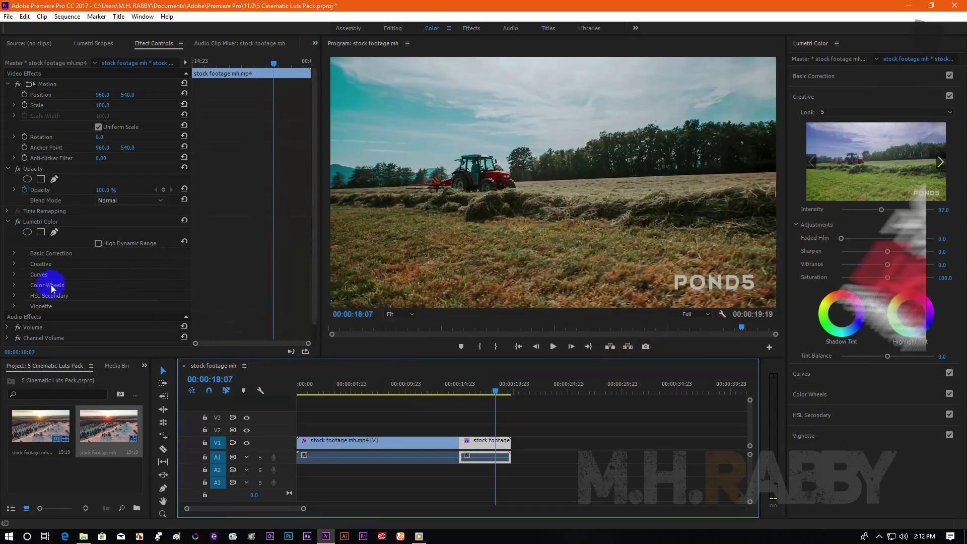
left_click(18, 222)
left_click(18, 222)
left_click(18, 222)
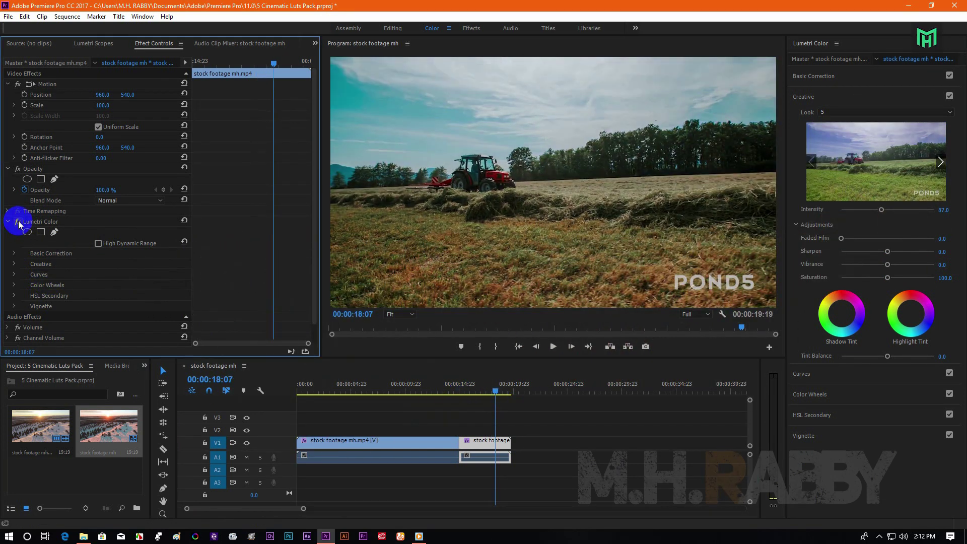
left_click_drag(514, 397, 502, 392)
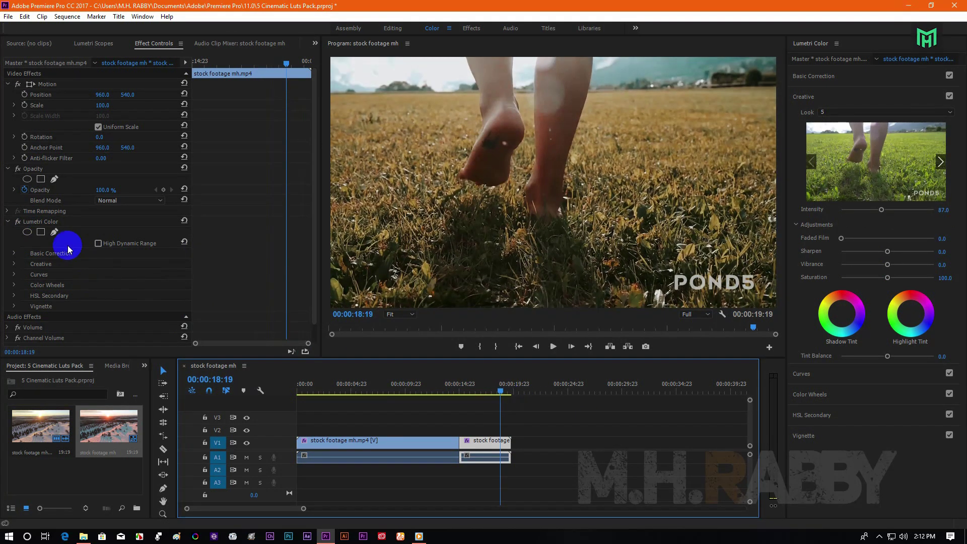
left_click(20, 221)
left_click(20, 221)
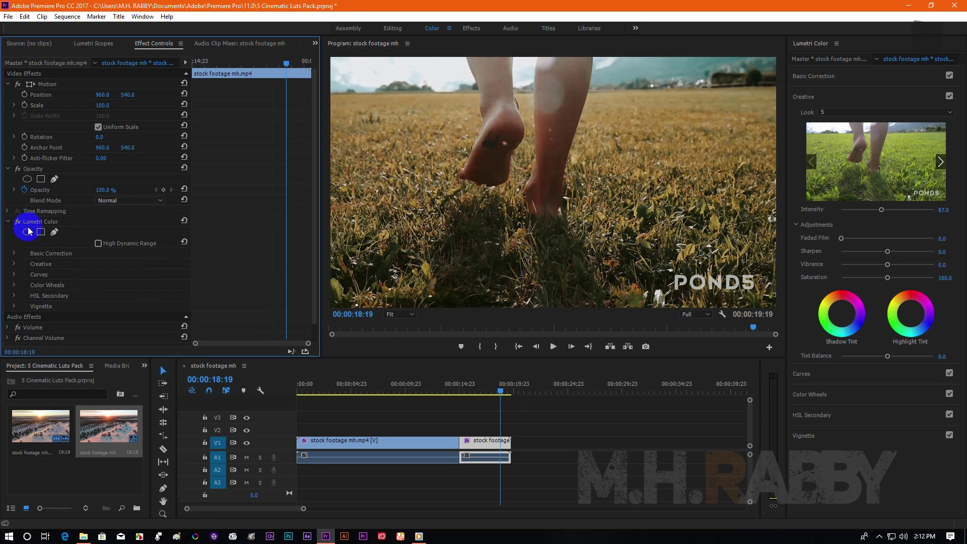
left_click(18, 222)
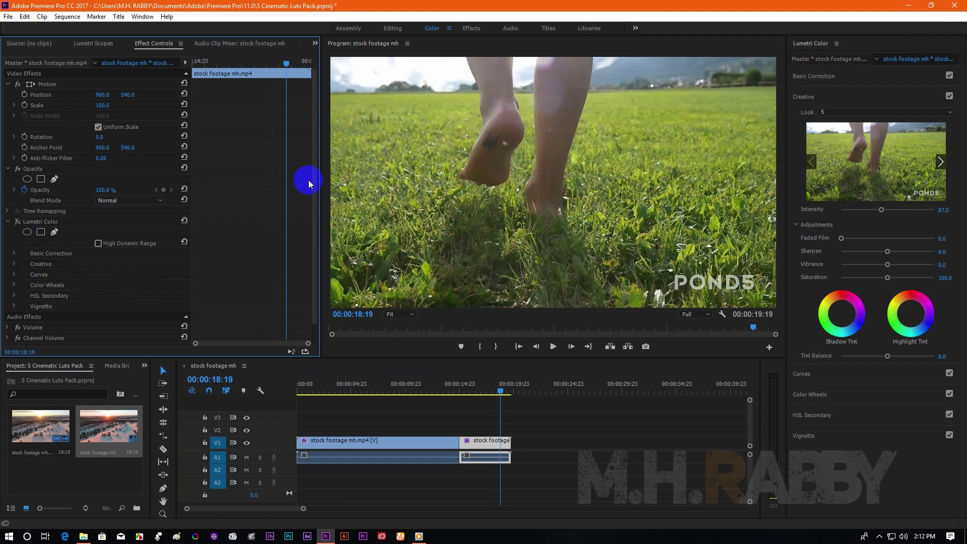